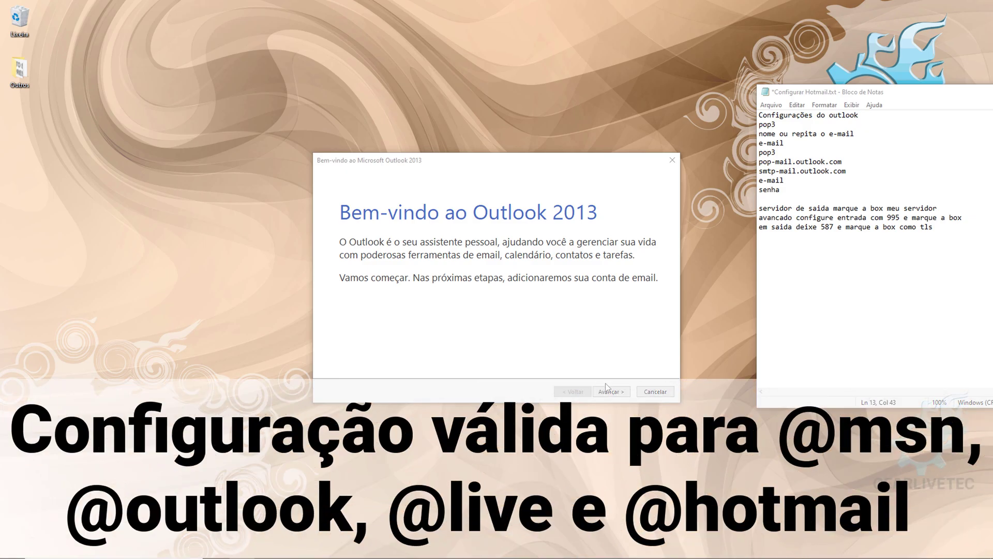
- Skip email account setup in the welcome wizard and start Outlook without an account
{"action": "left_click", "coordinate": [611, 394]}
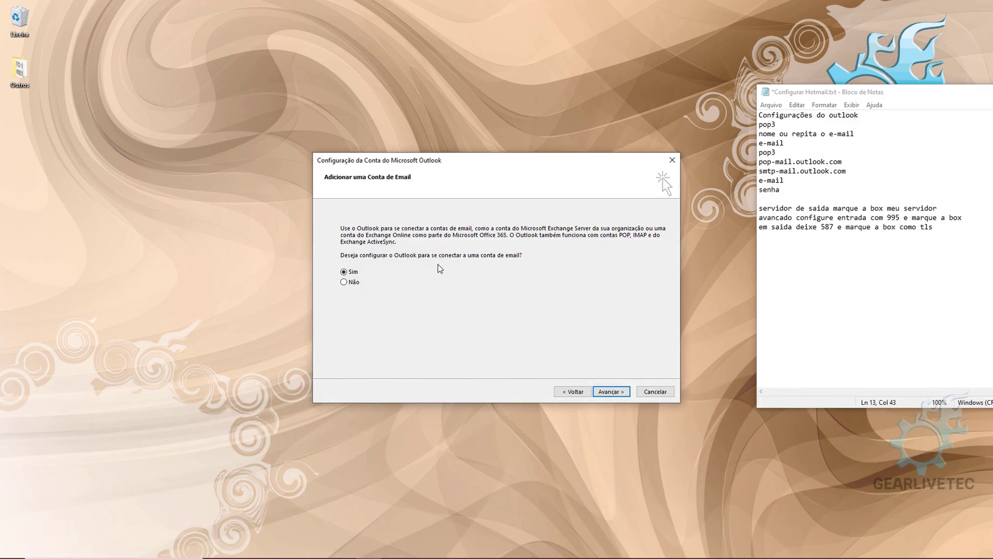
{"action": "left_click", "coordinate": [600, 393]}
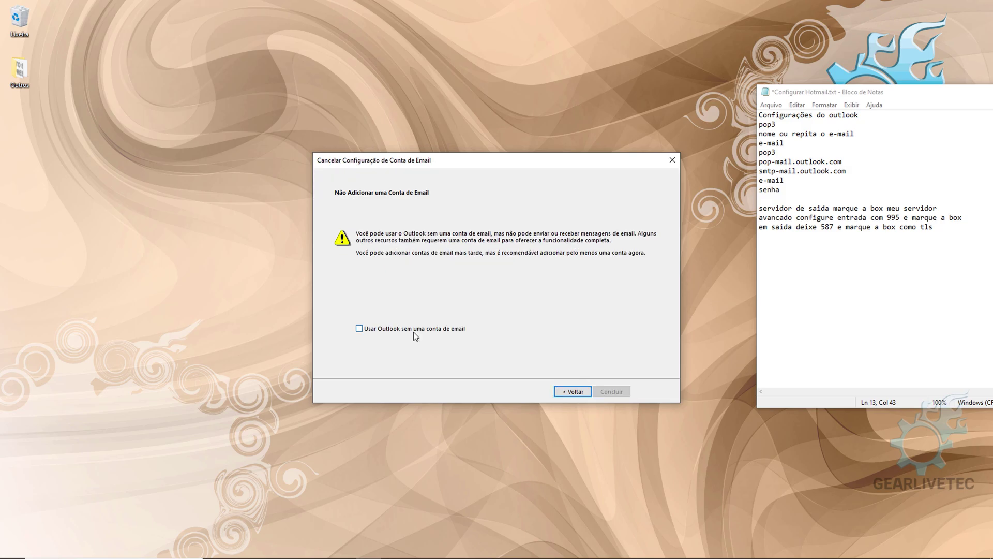
{"action": "left_click", "coordinate": [414, 331]}
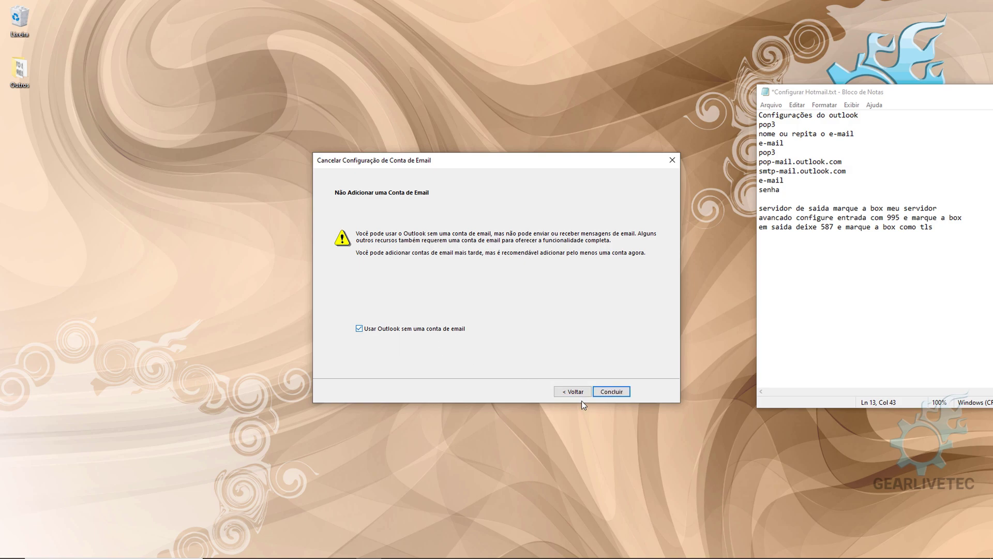
{"action": "left_click", "coordinate": [618, 392]}
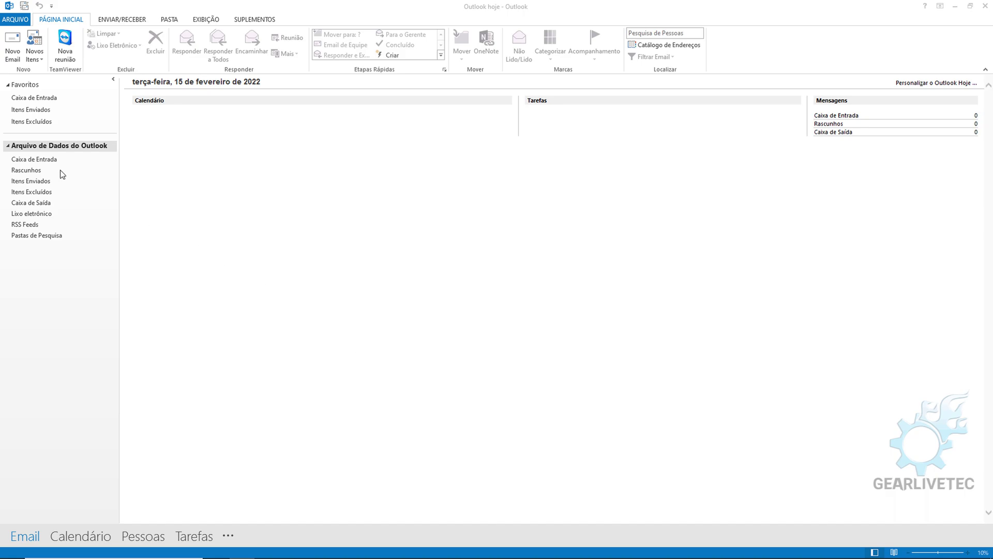
- Open Account Settings from the File menu and begin a new email account with Novo
{"action": "left_click", "coordinate": [12, 19]}
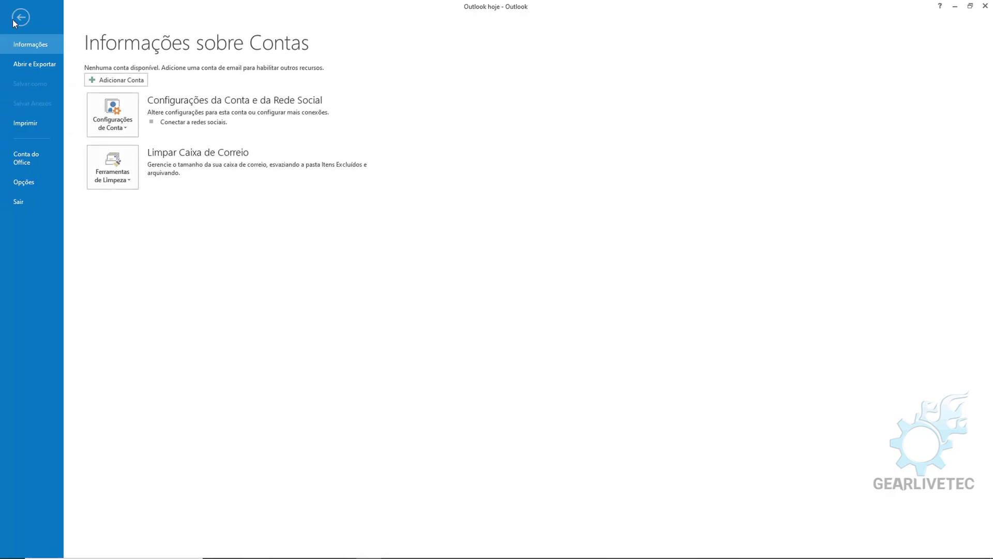
{"action": "left_click", "coordinate": [97, 131]}
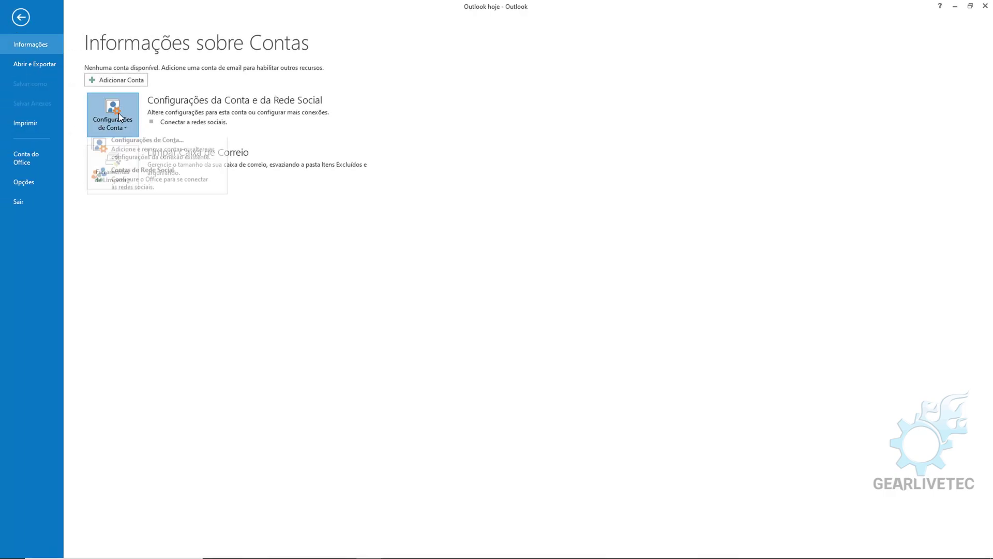
{"action": "left_click", "coordinate": [150, 157]}
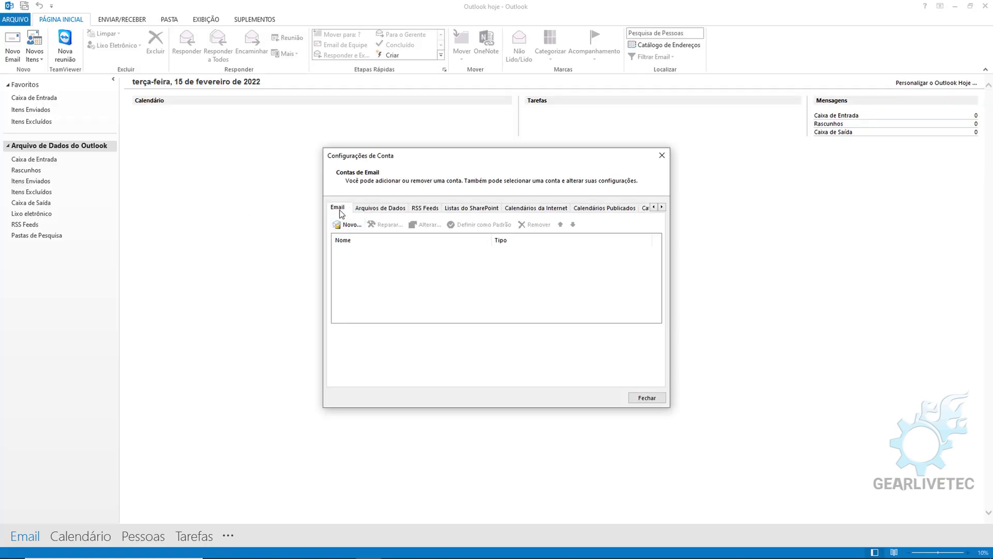
{"action": "left_click", "coordinate": [352, 226]}
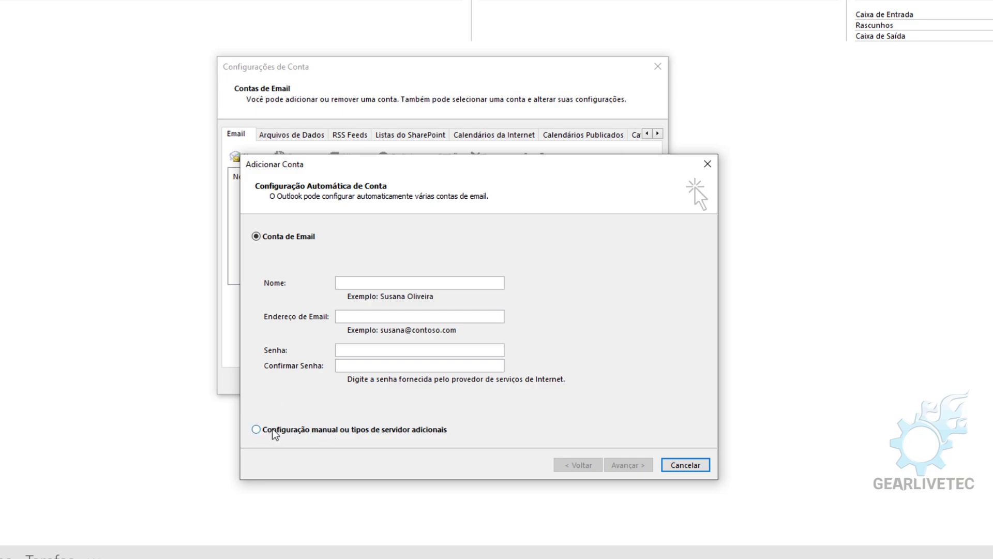
- Choose manual configuration and select 'POP ou IMAP' as the service type
{"action": "left_click", "coordinate": [274, 431]}
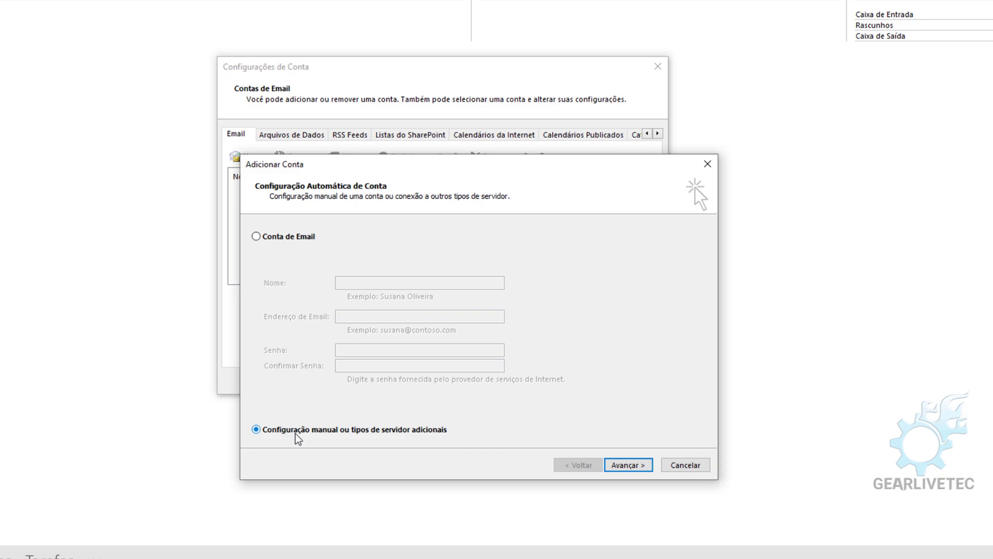
{"action": "left_click", "coordinate": [610, 474]}
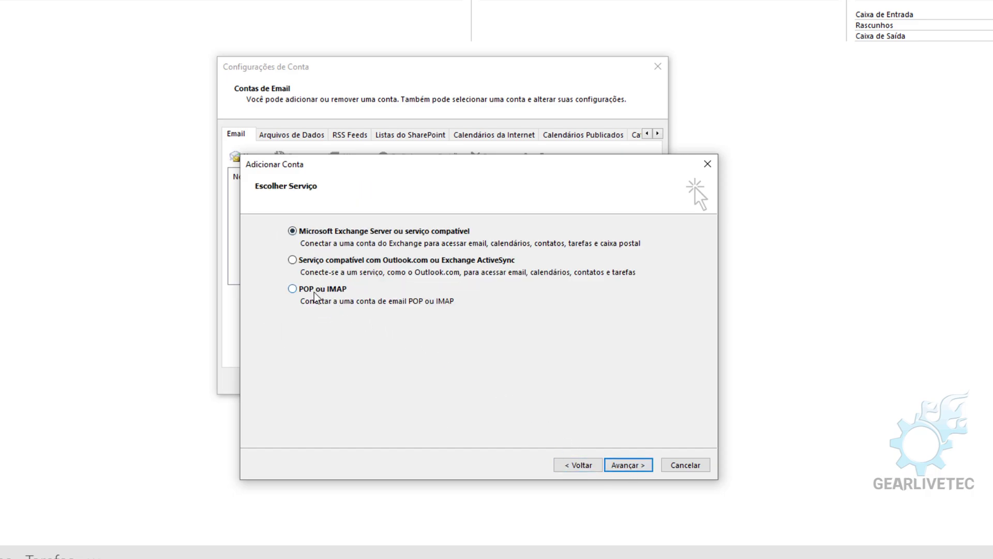
{"action": "left_click", "coordinate": [322, 291]}
- Enter the account holder's name and hotmail e-mail address on the POP/IMAP form
{"action": "left_click", "coordinate": [629, 465]}
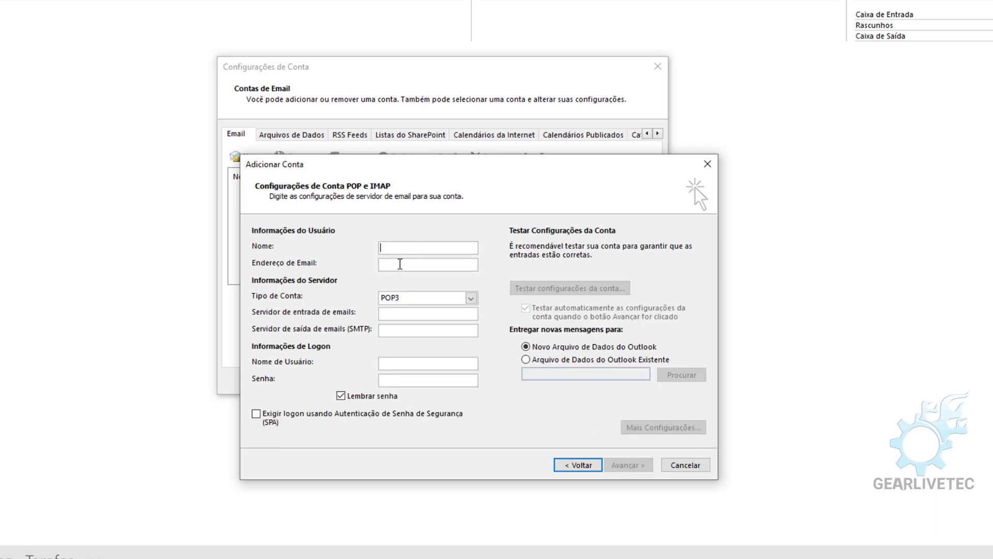
{"action": "type", "text": "Rafael"}
{"action": "key", "text": "ctrl+a"}
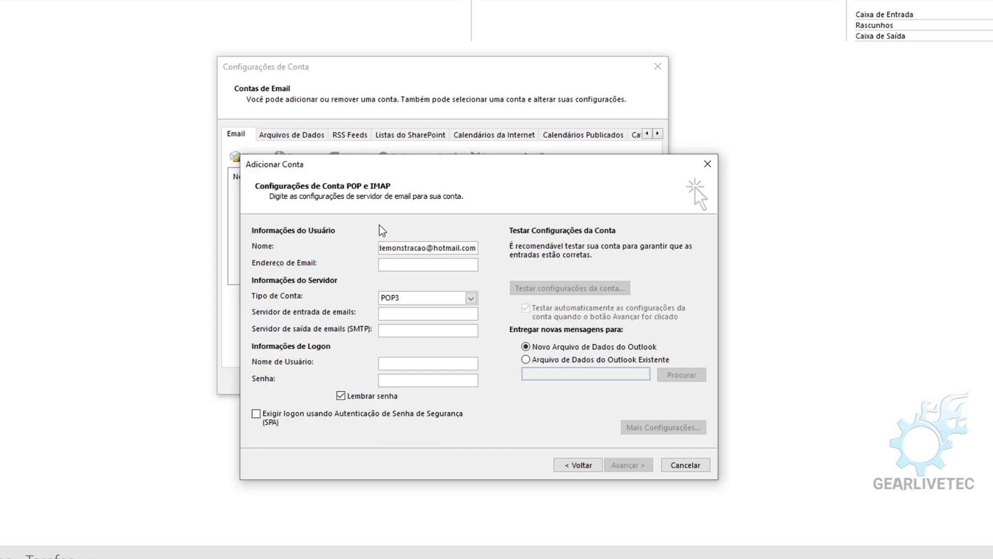
{"action": "key", "text": "ctrl+a"}
{"action": "key", "text": "ctrl+c"}
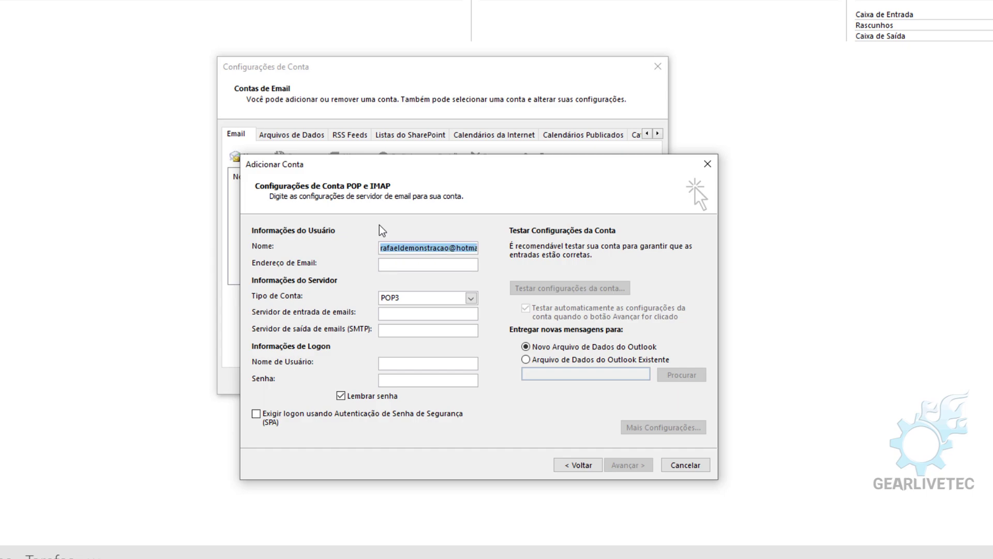
{"action": "left_click", "coordinate": [399, 263]}
{"action": "key", "text": "ctrl+v"}
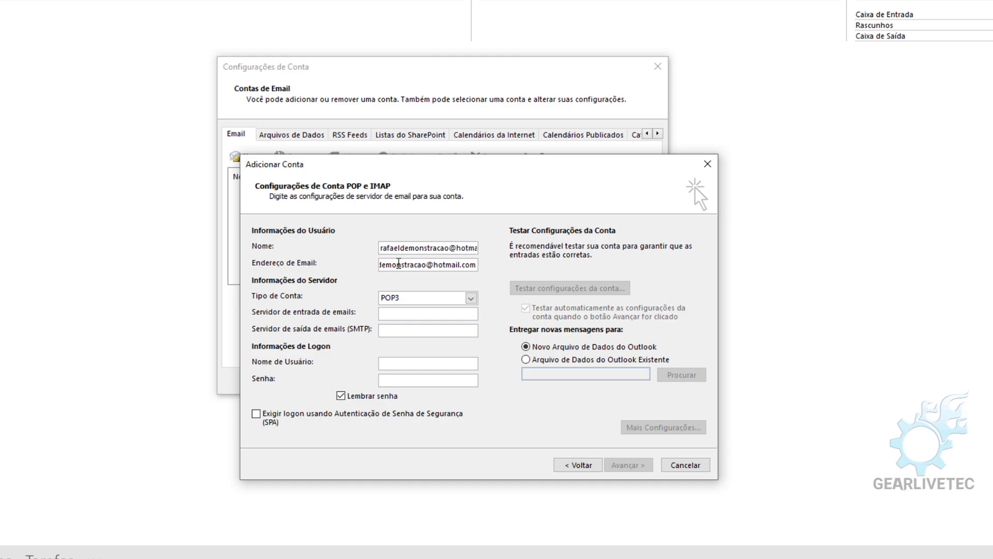
- Set the logon user name to the full address, enter the password, and keep POP3 as account type
{"action": "left_click", "coordinate": [407, 362]}
{"action": "double_click", "coordinate": [455, 364]}
{"action": "key", "text": "ctrl+v"}
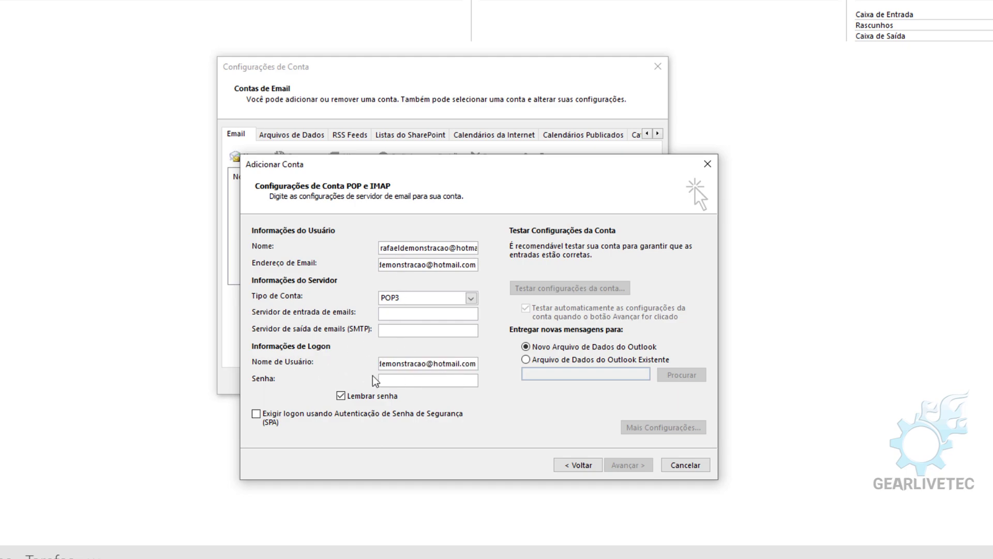
{"action": "left_click", "coordinate": [392, 379]}
{"action": "left_click", "coordinate": [416, 300]}
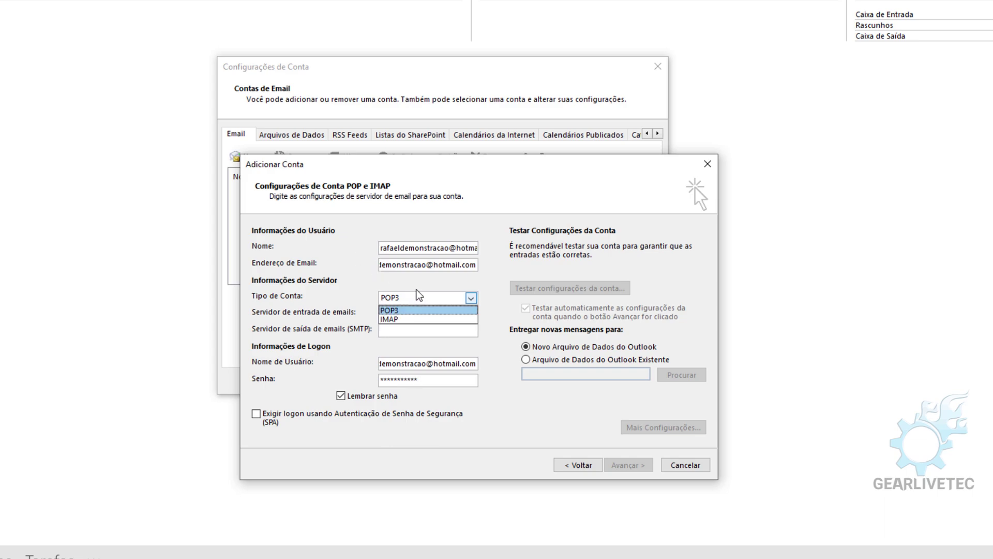
{"action": "left_click", "coordinate": [414, 309]}
{"action": "left_click", "coordinate": [406, 312]}
- Enter pop-mail.outlook.com as incoming server and smtp-mail.outlook.com, copied from Notepad, as outgoing server
{"action": "type", "text": "pop-mail.outlook.com"}
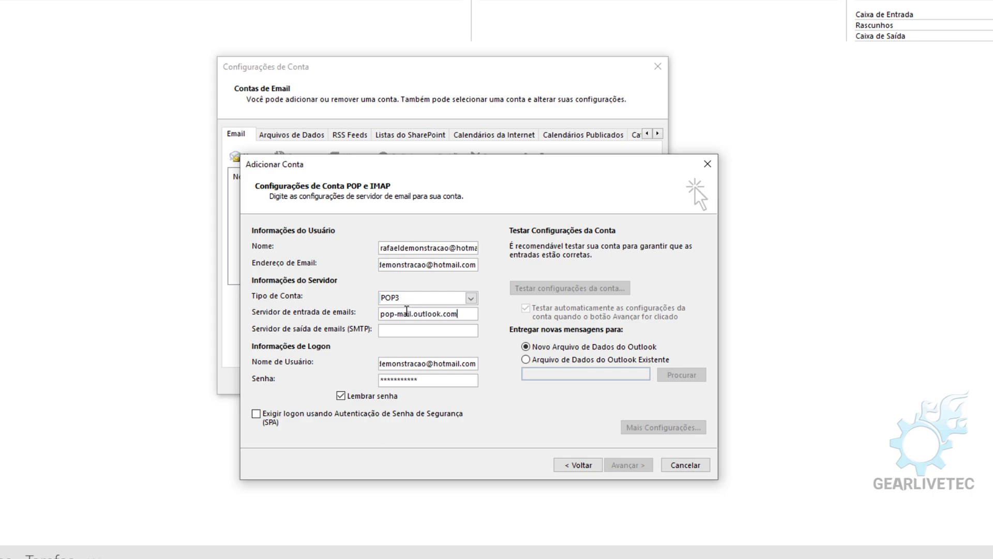
{"action": "left_click", "coordinate": [268, 556]}
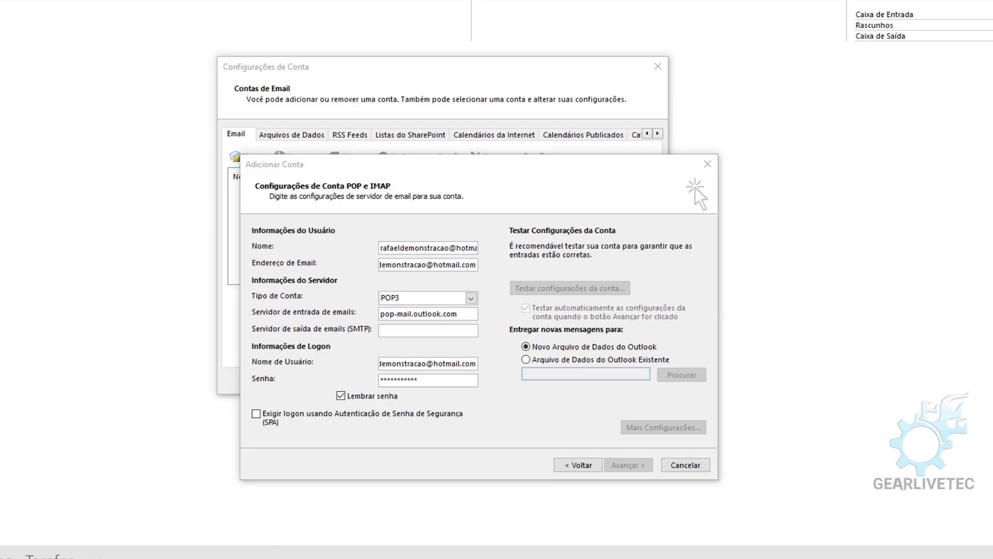
{"action": "left_click_drag", "start_coordinate": [792, 91], "coordinate": [677, 103]}
{"action": "left_click", "coordinate": [807, 102]}
{"action": "key", "text": "Down"}
{"action": "left_click", "coordinate": [804, 103]}
{"action": "left_click_drag", "start_coordinate": [805, 103], "coordinate": [663, 102]}
{"action": "key", "text": "ctrl+c"}
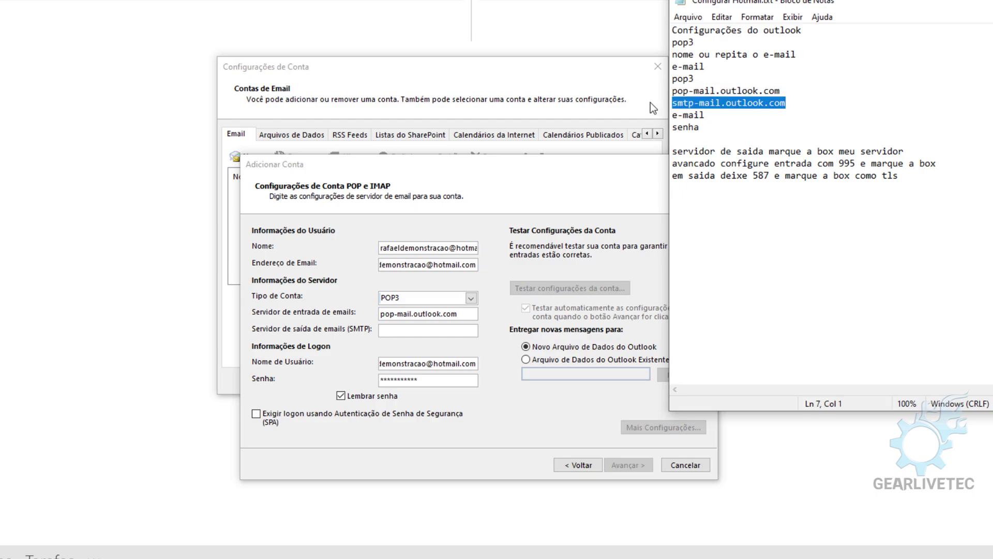
{"action": "left_click", "coordinate": [413, 330]}
{"action": "key", "text": "ctrl+v"}
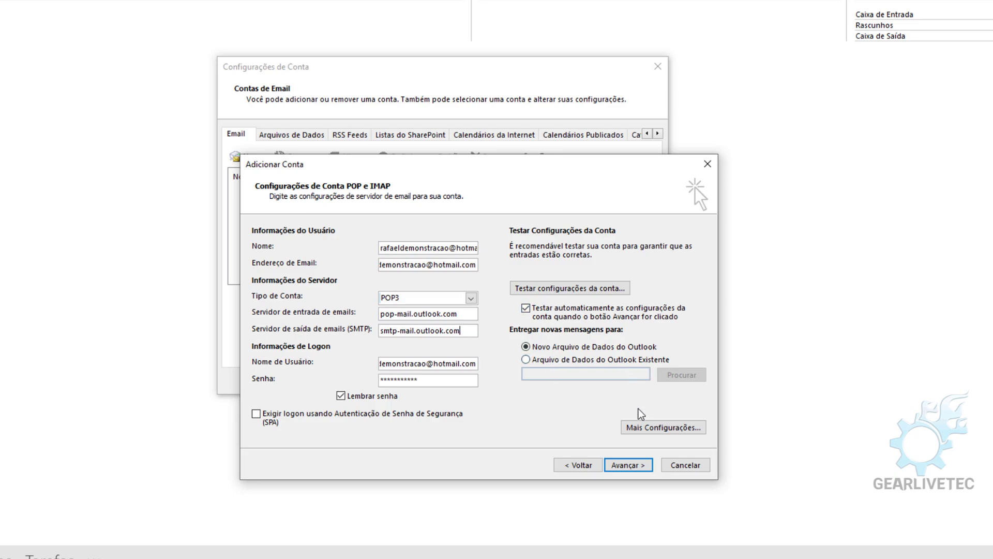
- In the additional settings, require authentication for the outgoing SMTP server
{"action": "left_click", "coordinate": [637, 428]}
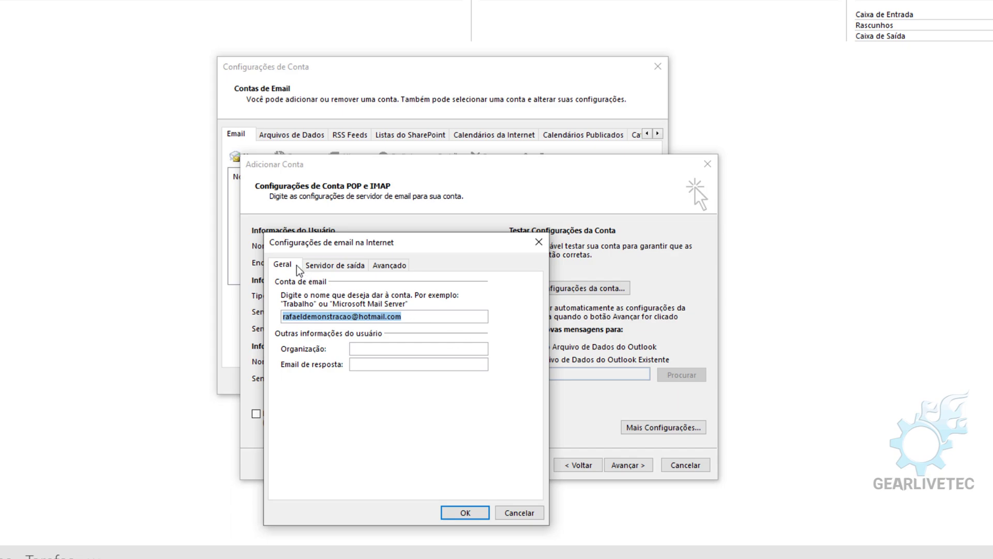
{"action": "left_click", "coordinate": [330, 267]}
{"action": "left_click", "coordinate": [317, 283]}
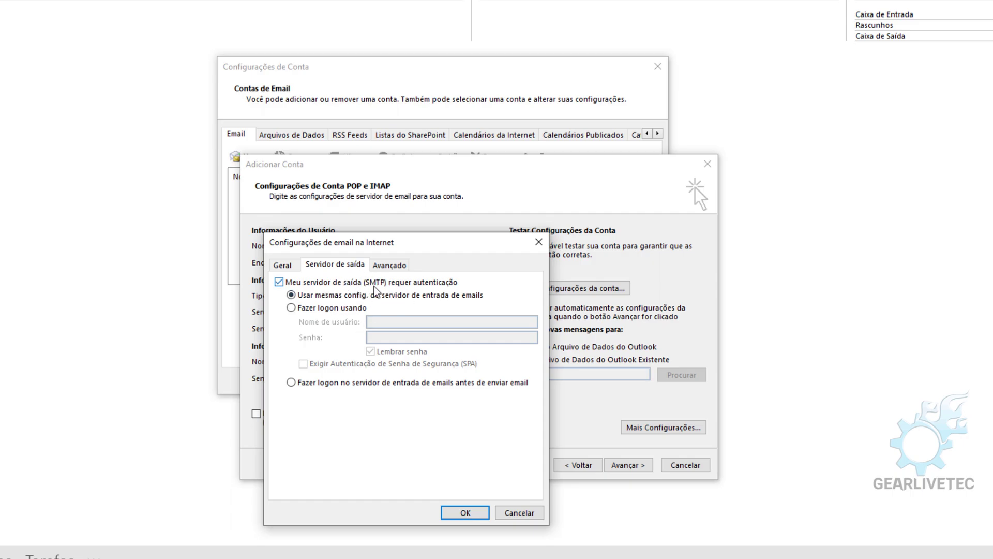
- Set POP3 port 995 with SSL and SMTP port 587 with TLS, then apply with OK
{"action": "left_click", "coordinate": [389, 266]}
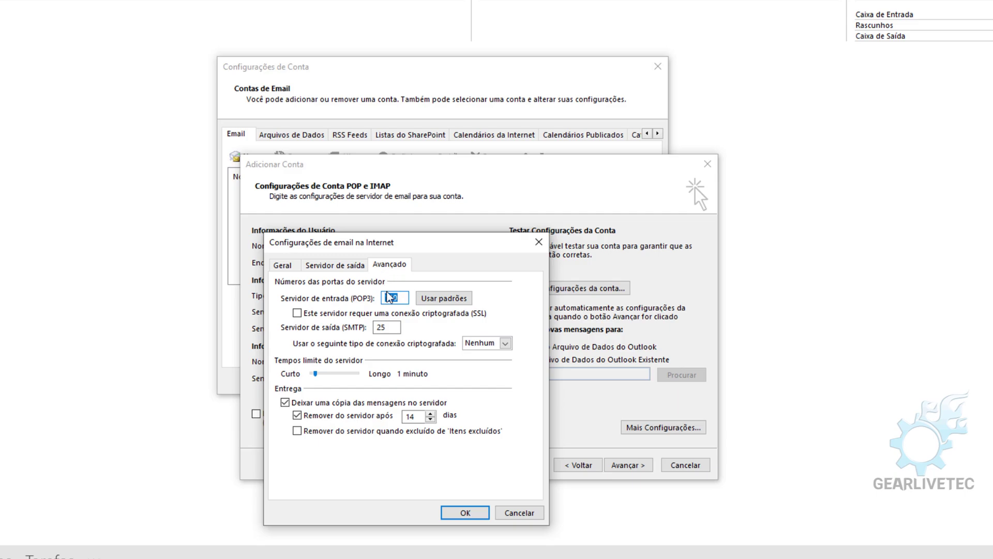
{"action": "type", "text": "995"}
{"action": "left_click", "coordinate": [297, 313]}
{"action": "double_click", "coordinate": [385, 326]}
{"action": "type", "text": "587"}
{"action": "left_click", "coordinate": [483, 343]}
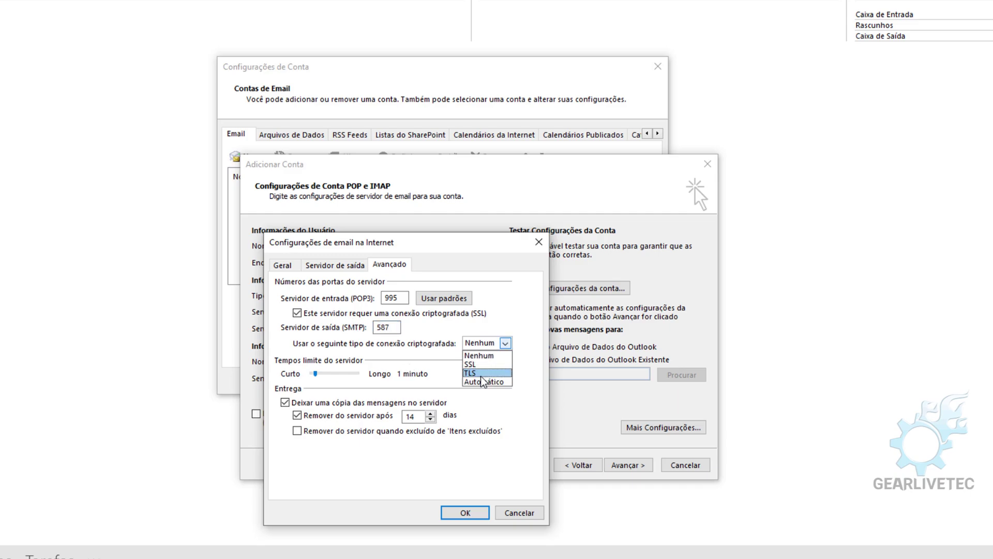
{"action": "left_click", "coordinate": [481, 373]}
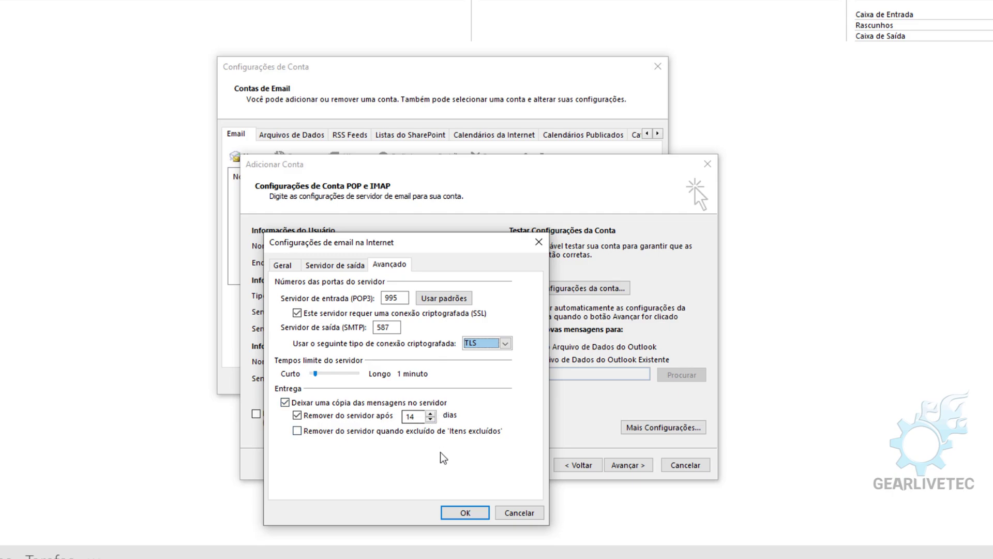
{"action": "left_click", "coordinate": [465, 512]}
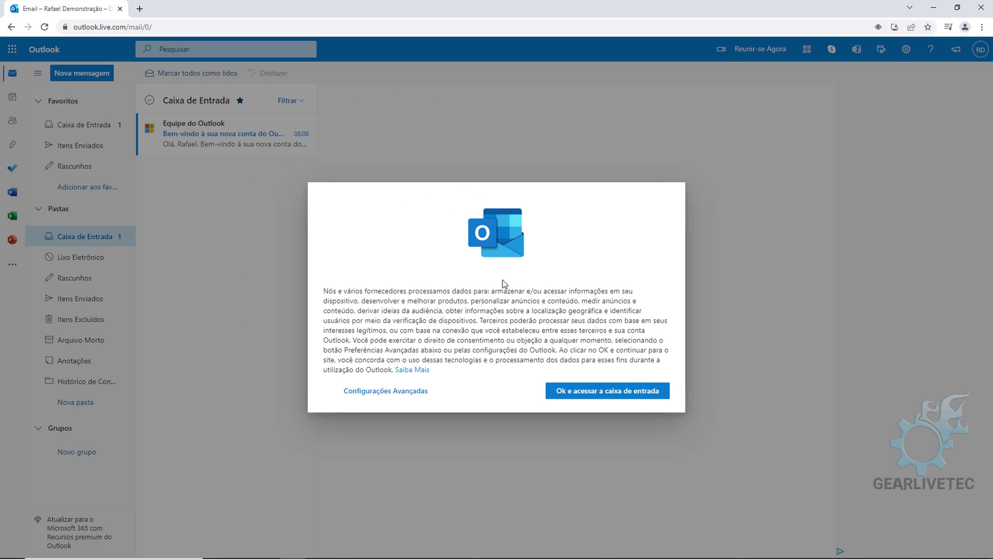
- Accept the Outlook.com data notice and bring up the gear quick settings panel
{"action": "left_click", "coordinate": [594, 393]}
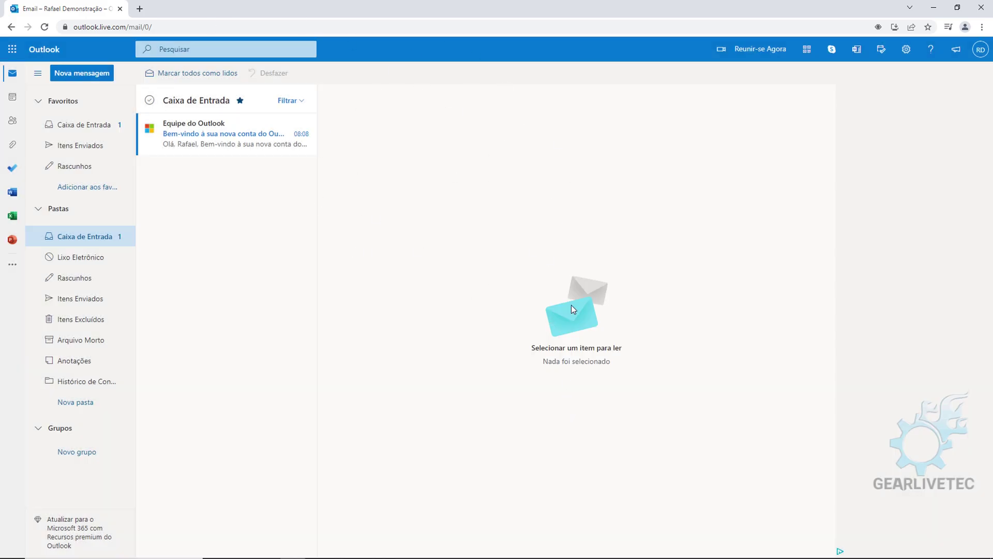
{"action": "left_click", "coordinate": [908, 51]}
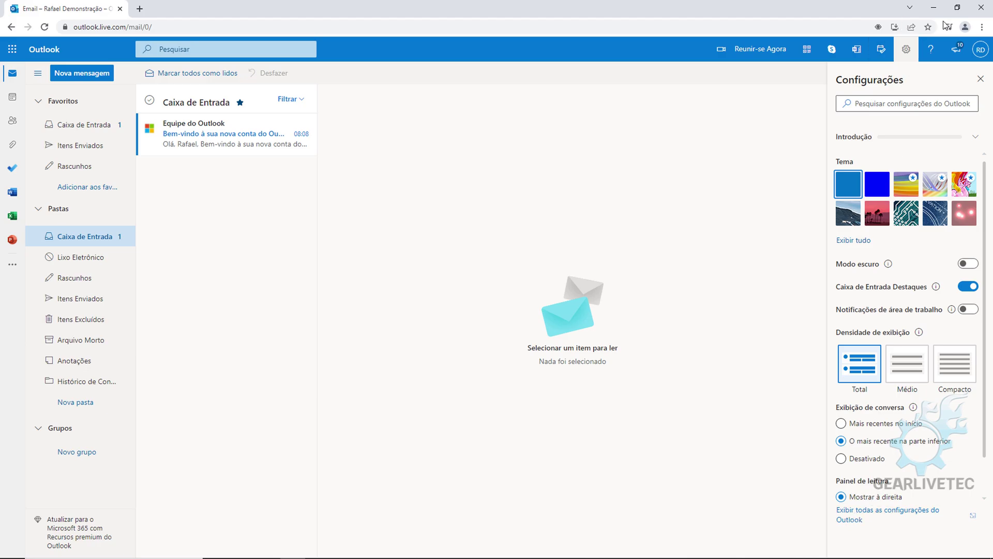
{"action": "left_click", "coordinate": [958, 8]}
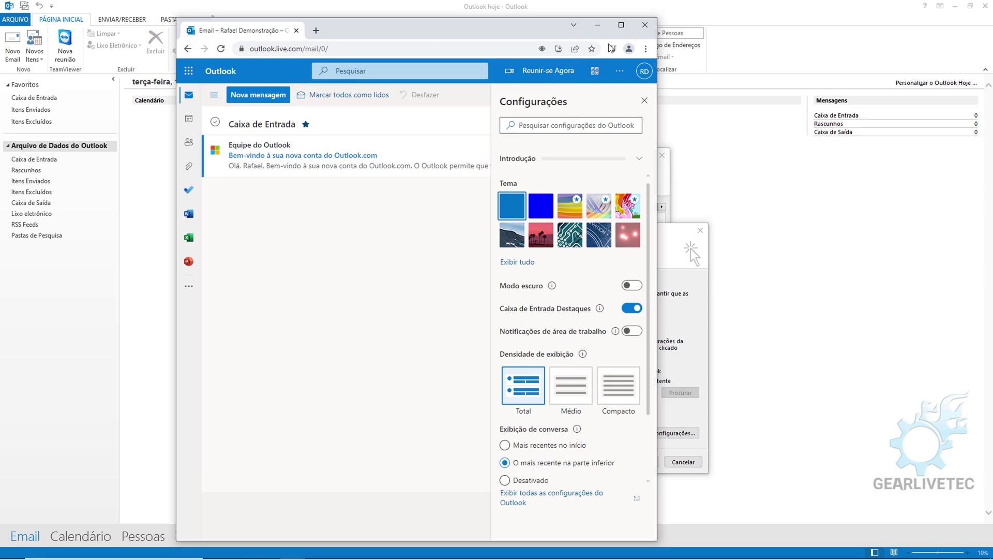
{"action": "left_click", "coordinate": [622, 27]}
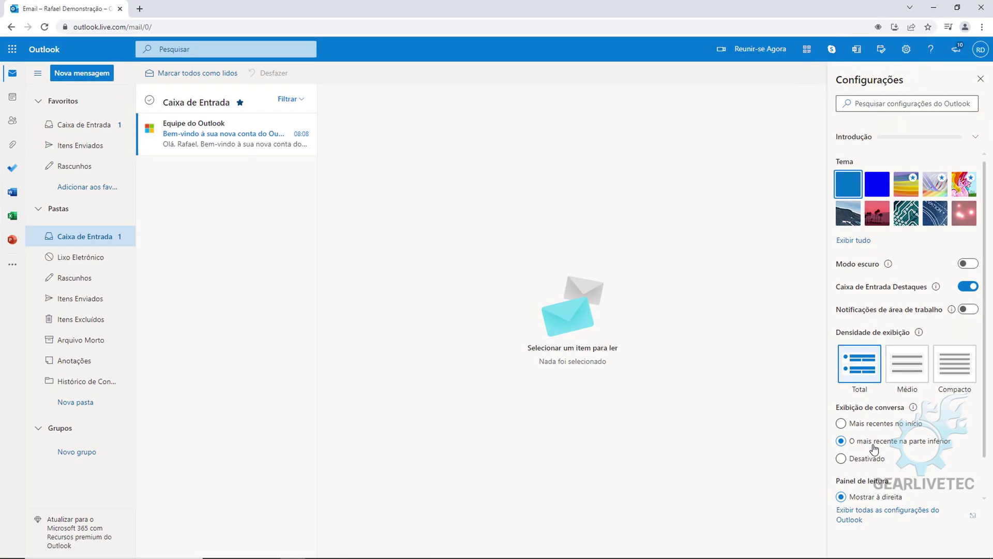
- Under Email > Sync email, enable POP access, allow apps to delete messages, and save
{"action": "left_click", "coordinate": [854, 520]}
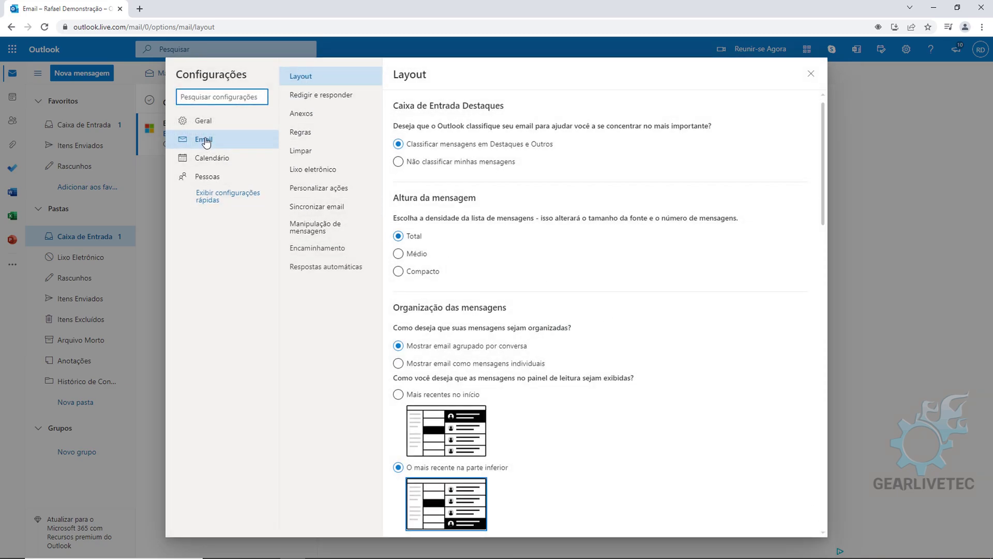
{"action": "left_click", "coordinate": [306, 212]}
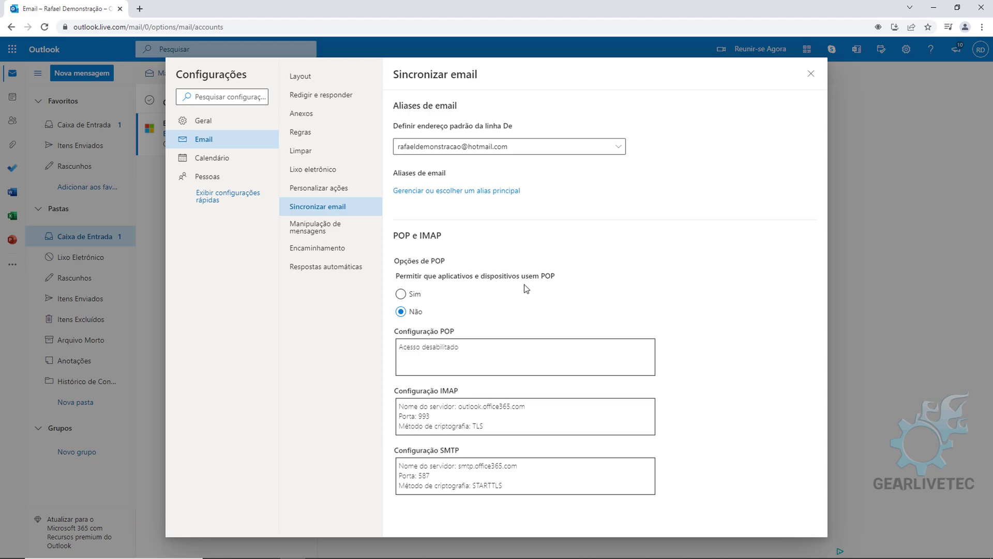
{"action": "left_click", "coordinate": [402, 295]}
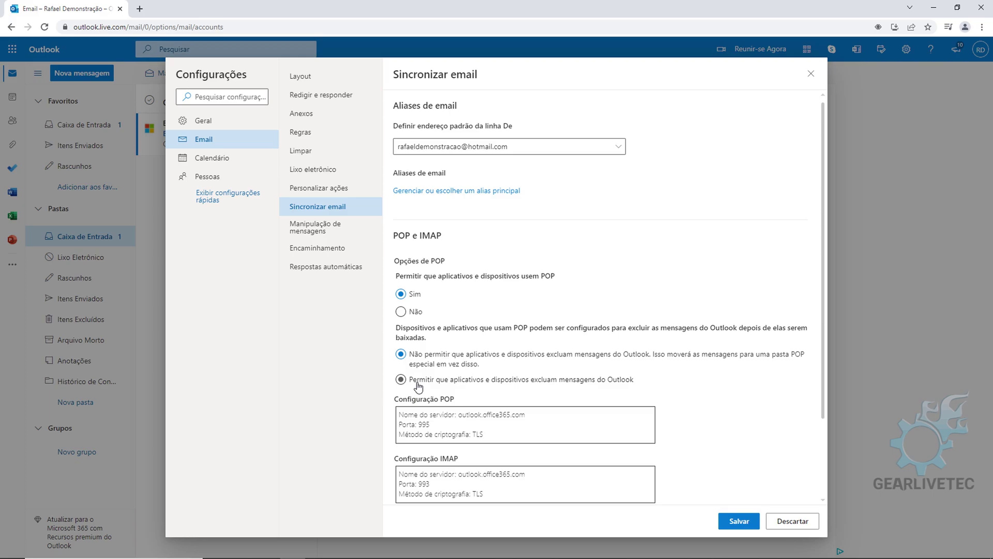
{"action": "left_click", "coordinate": [418, 383]}
{"action": "scroll", "coordinate": [617, 369], "scroll_direction": "down", "scroll_amount": 3}
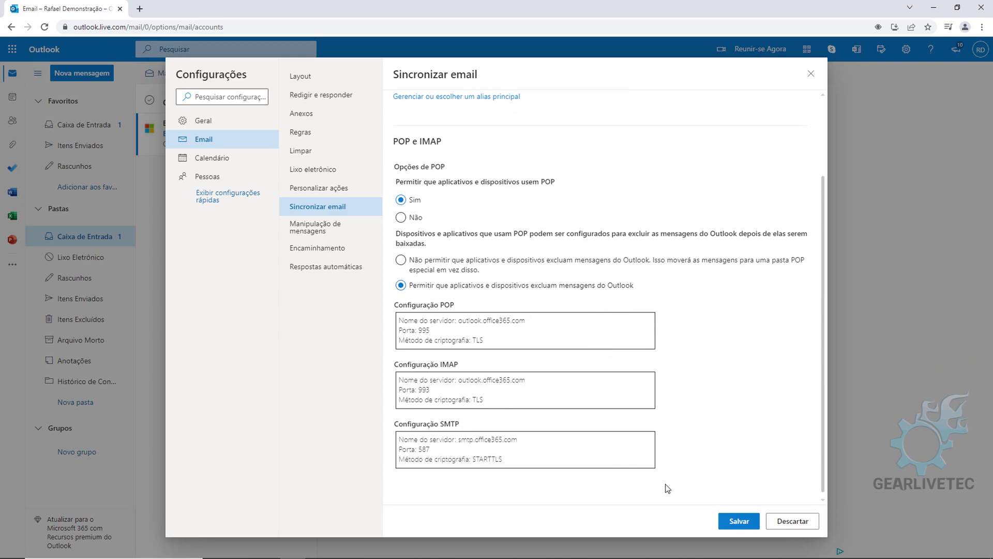
{"action": "left_click", "coordinate": [735, 521]}
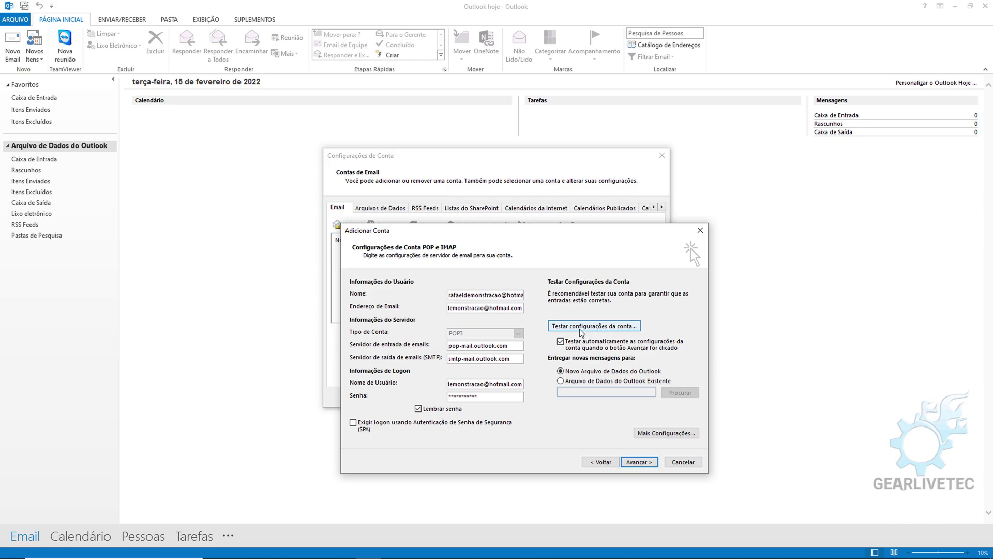
- Test the account settings successfully, complete the wizard, and close Account Settings
{"action": "left_click", "coordinate": [581, 326]}
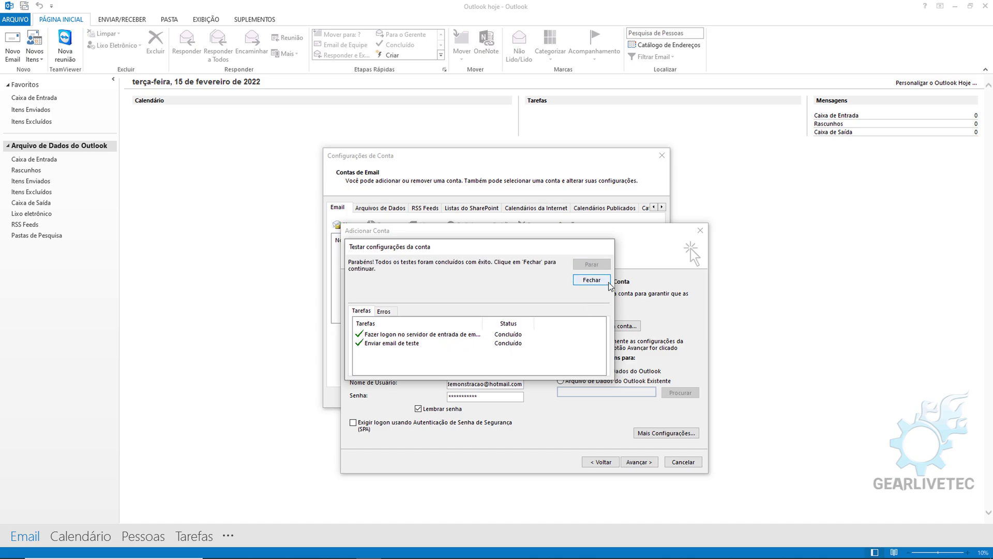
{"action": "left_click", "coordinate": [606, 284]}
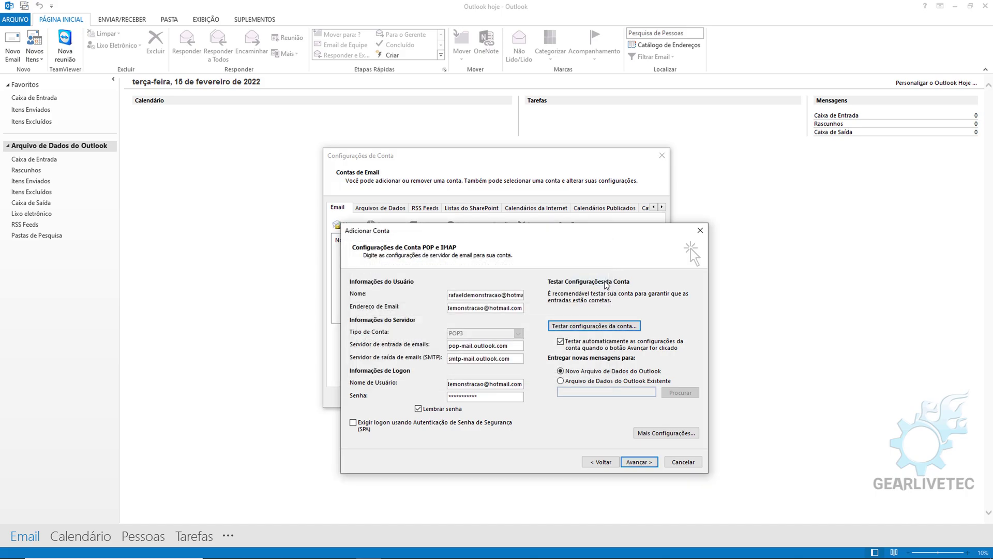
{"action": "left_click", "coordinate": [640, 462]}
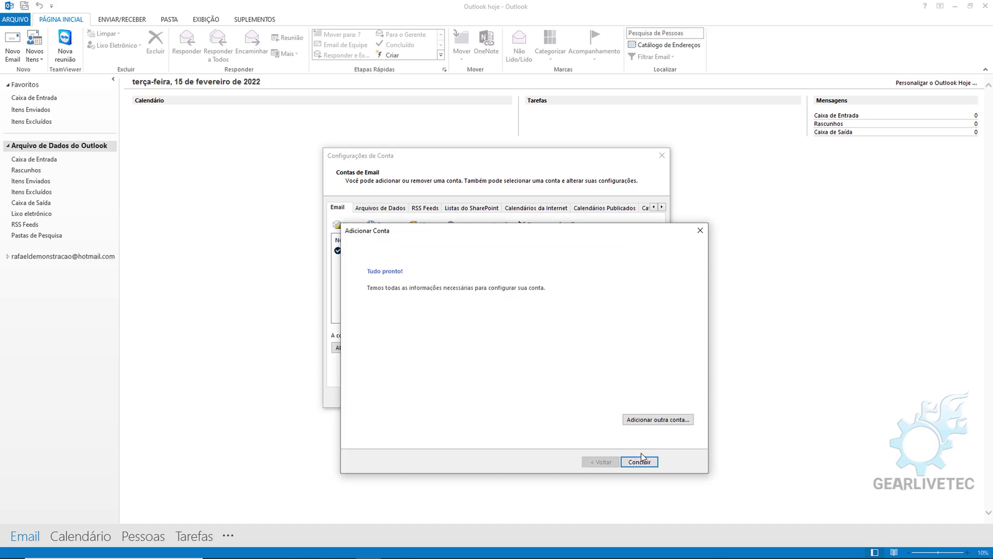
{"action": "left_click", "coordinate": [640, 462]}
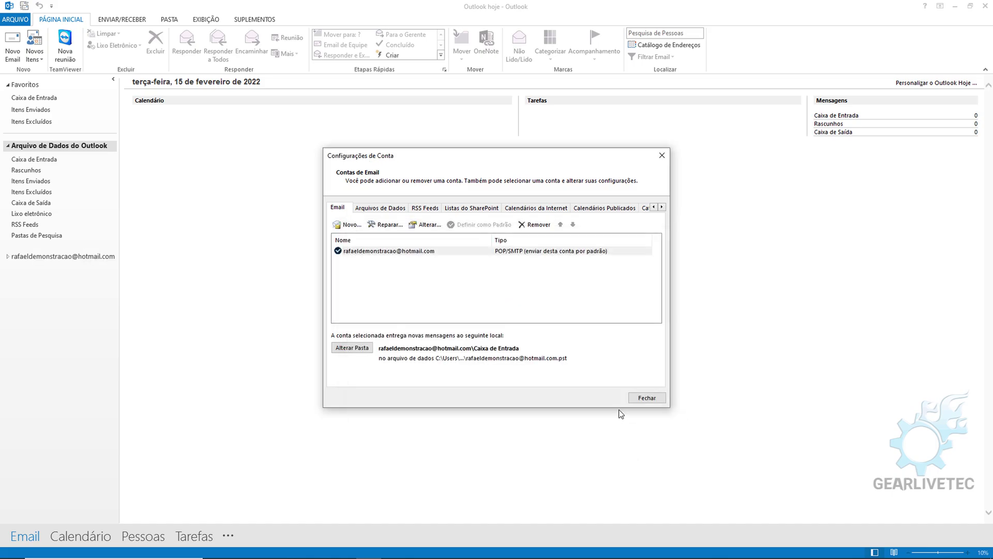
{"action": "left_click", "coordinate": [647, 397]}
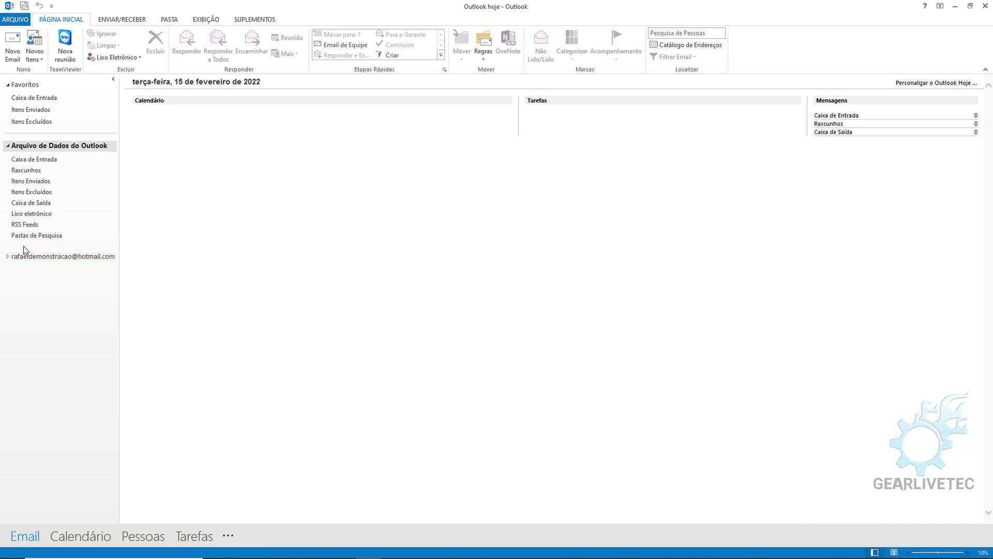
- Open the hotmail inbox, run Send/Receive All Folders, then close Outlook with Alt+F4
{"action": "left_click", "coordinate": [7, 256]}
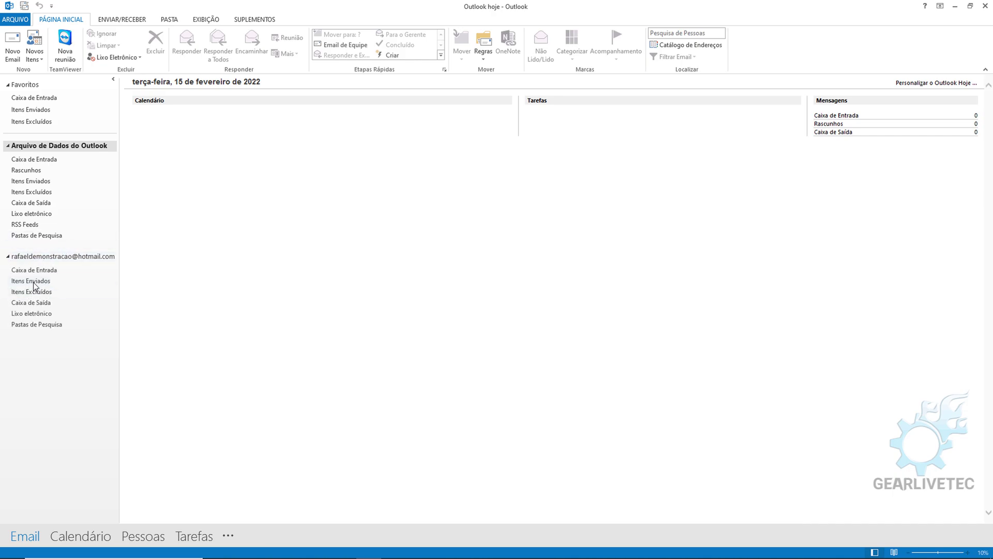
{"action": "left_click", "coordinate": [36, 269]}
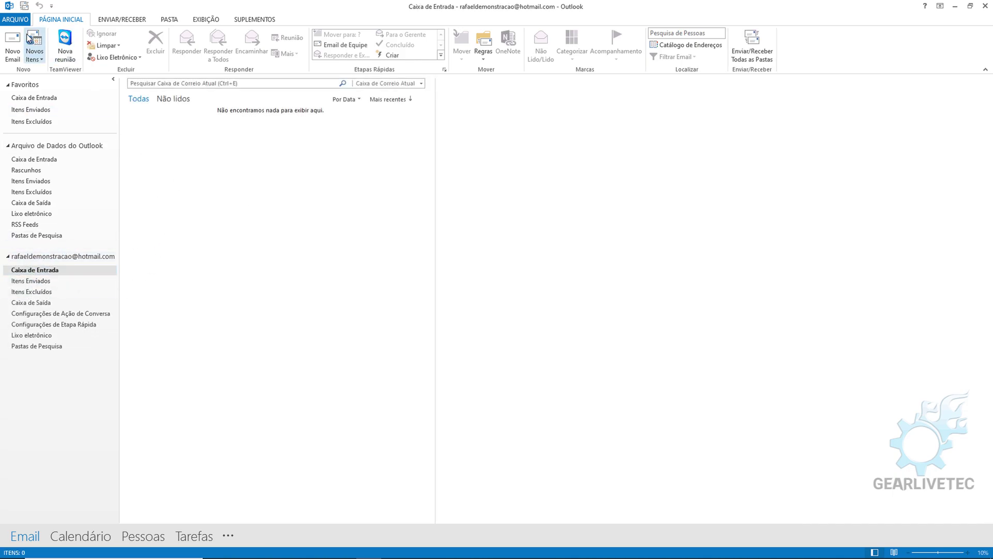
{"action": "left_click", "coordinate": [24, 7]}
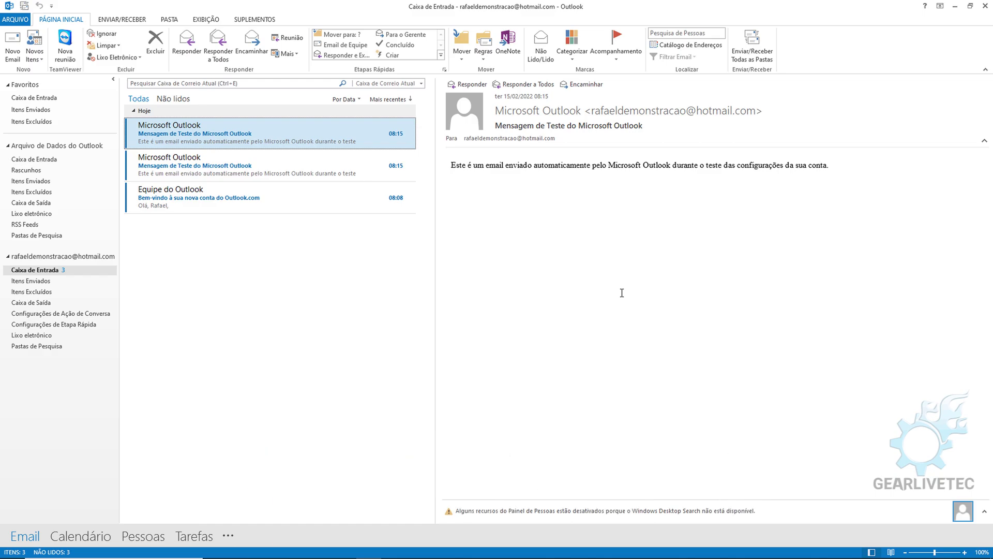
{"action": "key", "text": "alt+F4"}
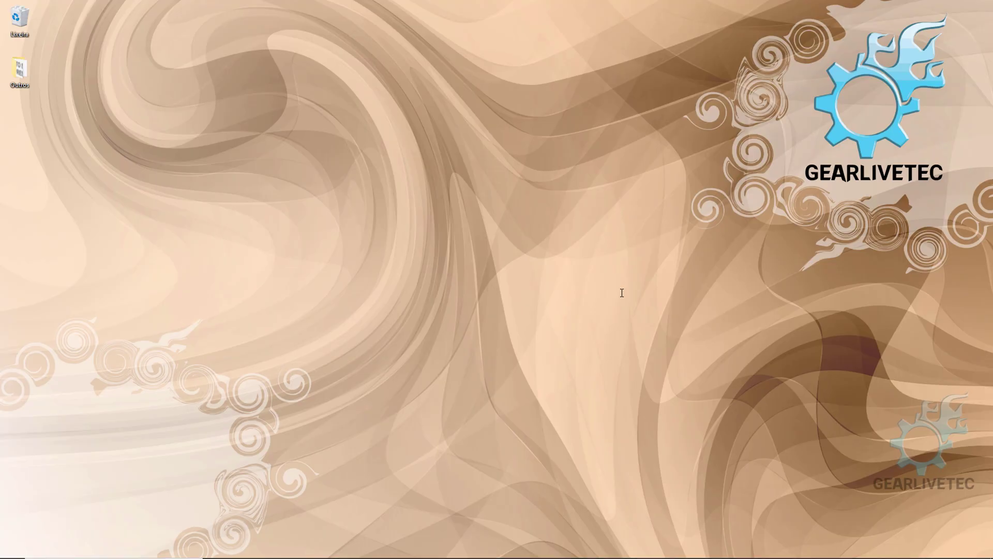